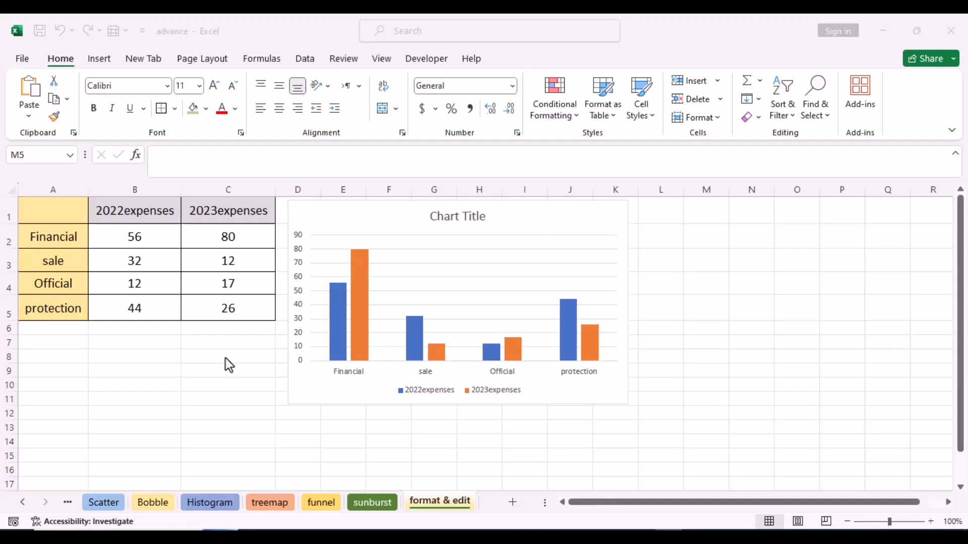
# Examine the column chart's design and format tools, its chart element options, and the available chart styles and colour palettes
pyautogui.click(474, 235)
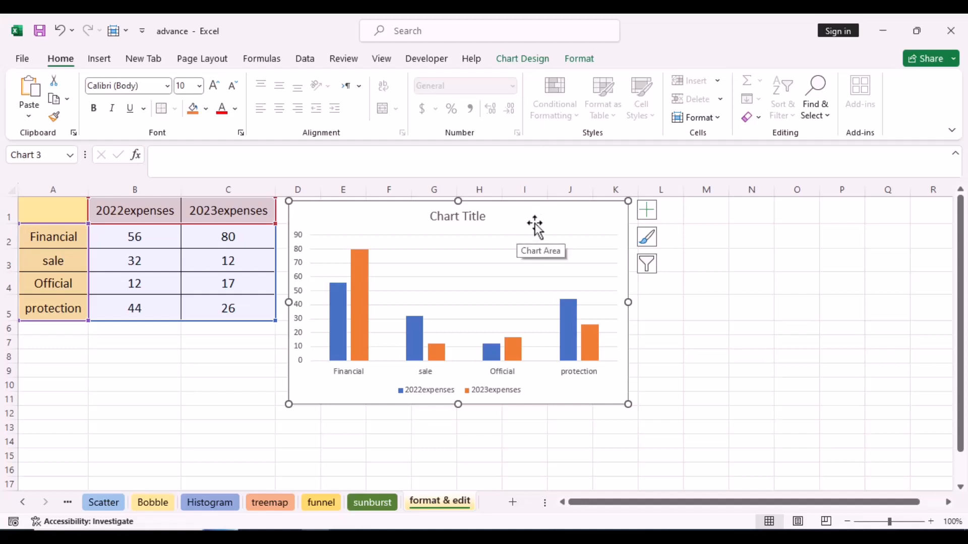
pyautogui.click(724, 231)
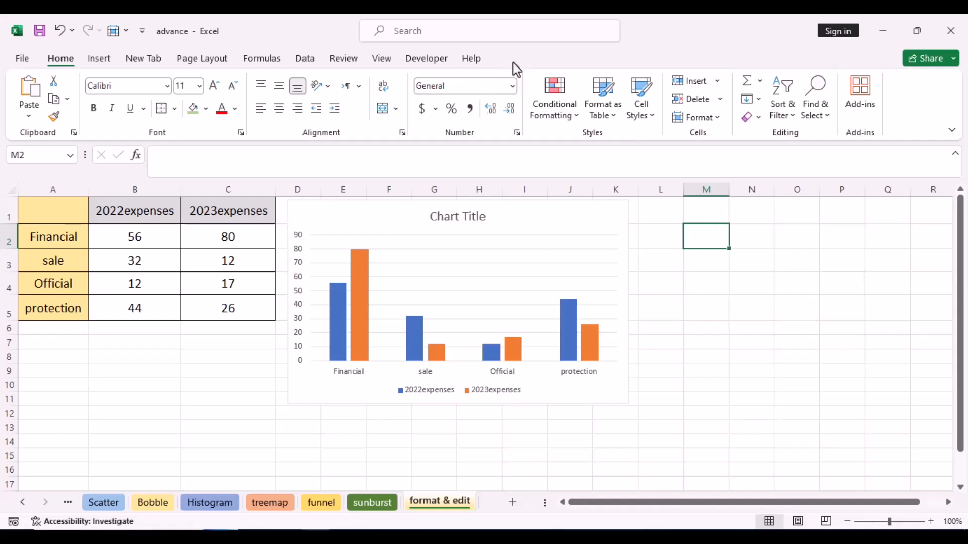
pyautogui.click(476, 226)
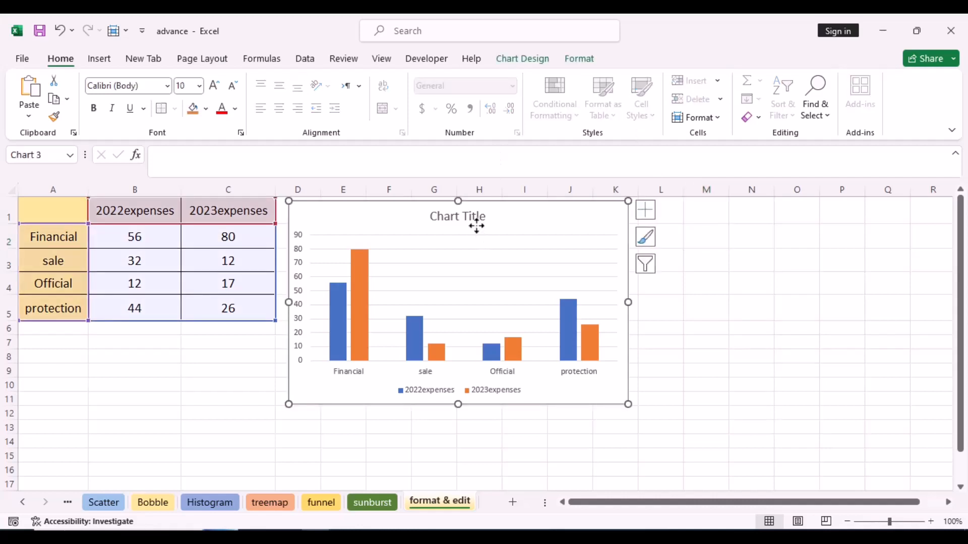
pyautogui.click(519, 60)
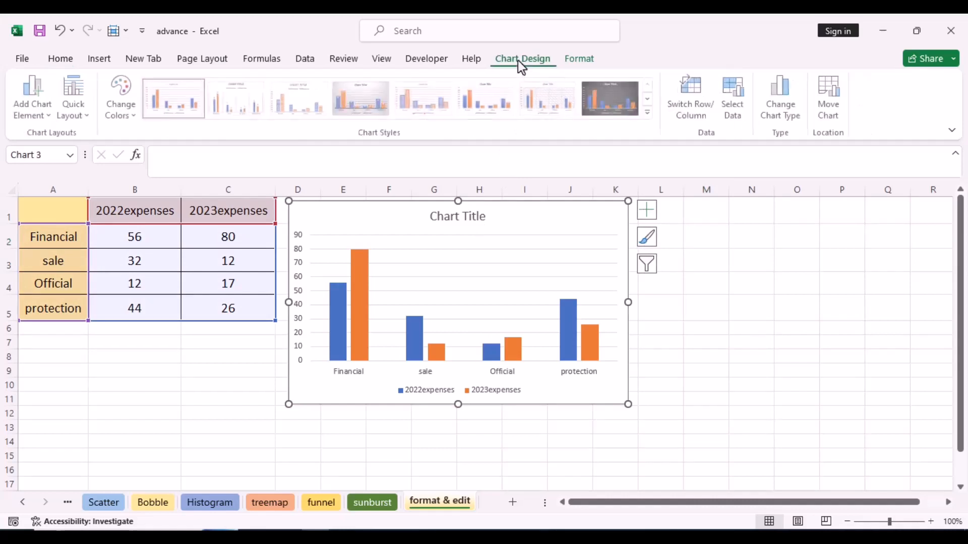
pyautogui.click(580, 59)
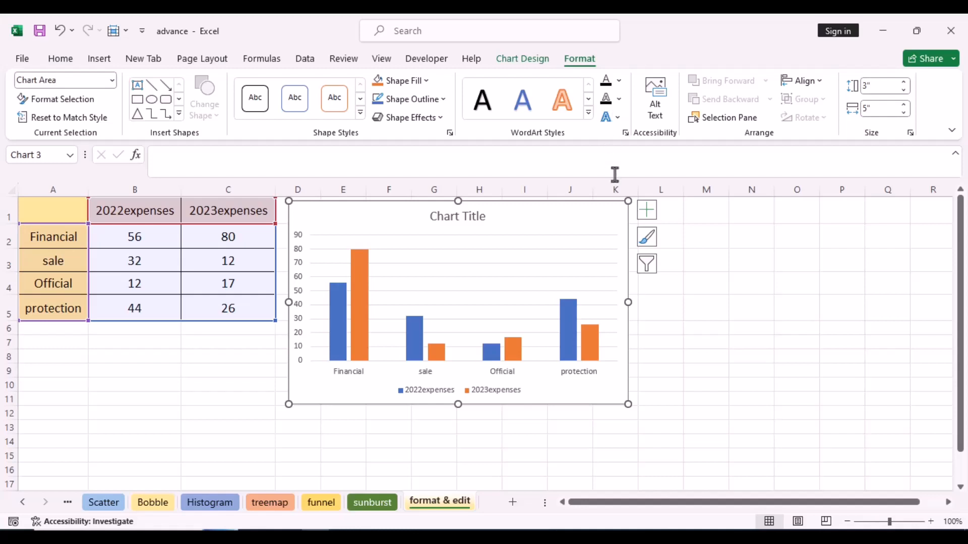
pyautogui.click(649, 218)
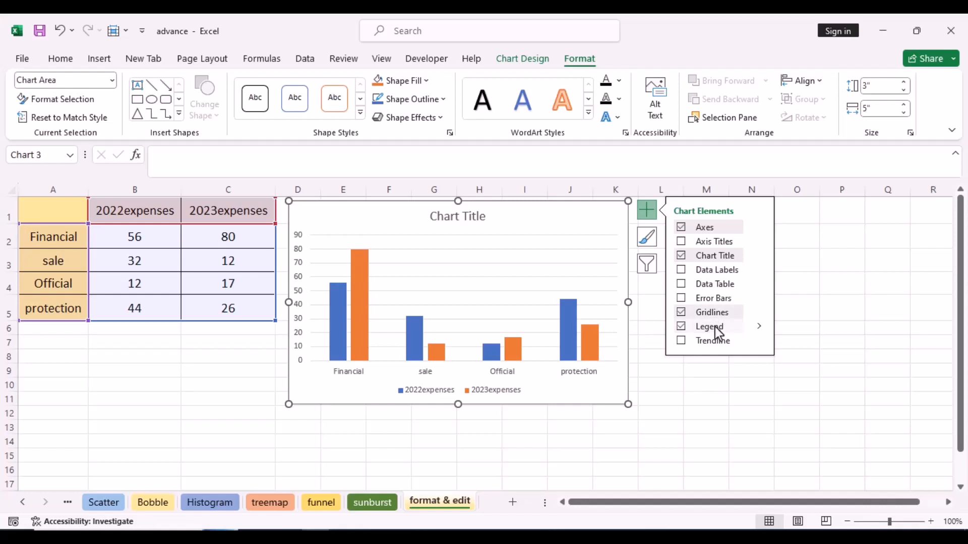
pyautogui.click(648, 238)
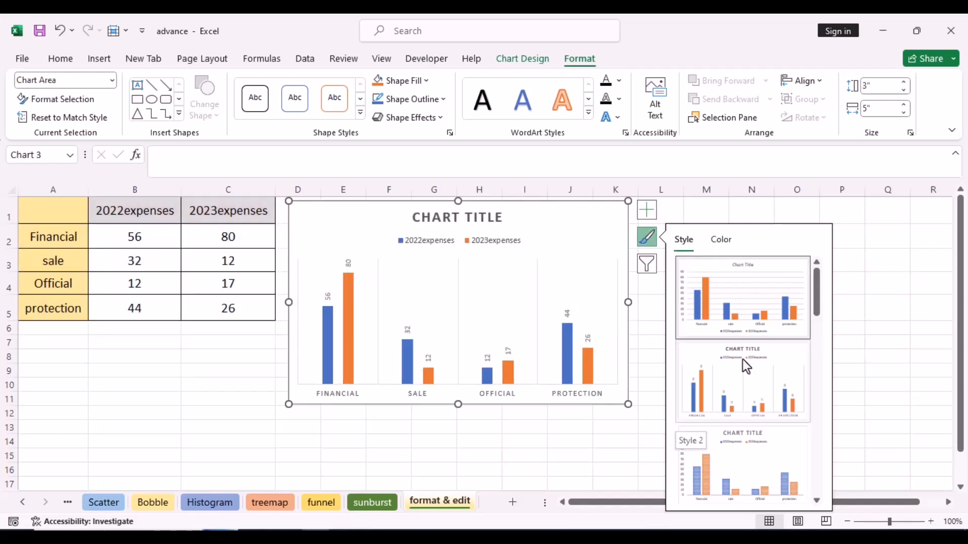
pyautogui.click(722, 241)
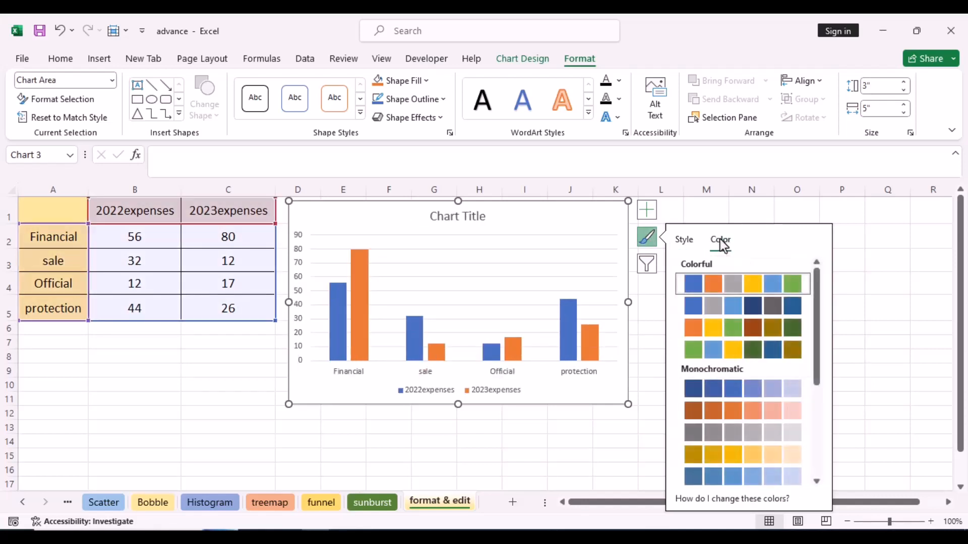
# Clear the 2022expenses and 2023expenses series in the chart filter, reselect both, and leave the filter without applying it
pyautogui.click(647, 264)
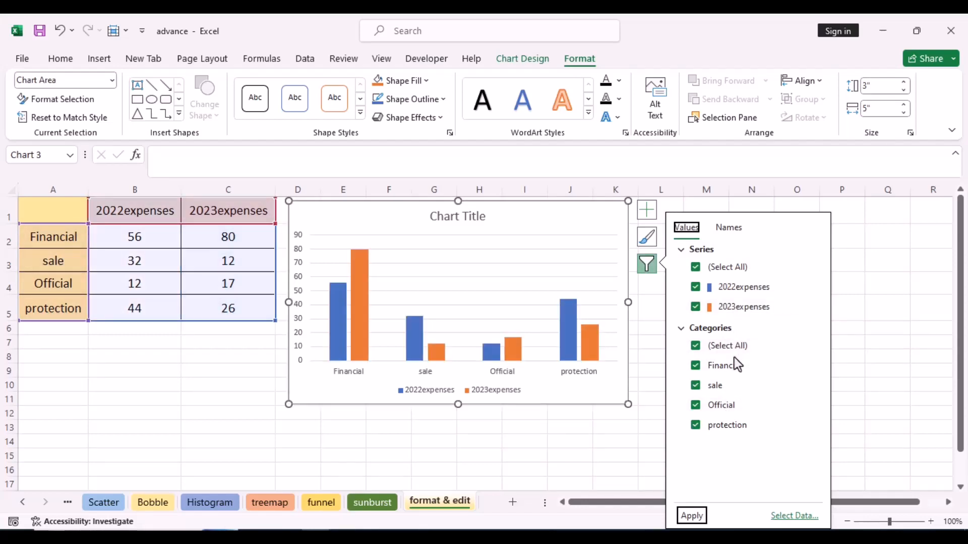
pyautogui.click(695, 288)
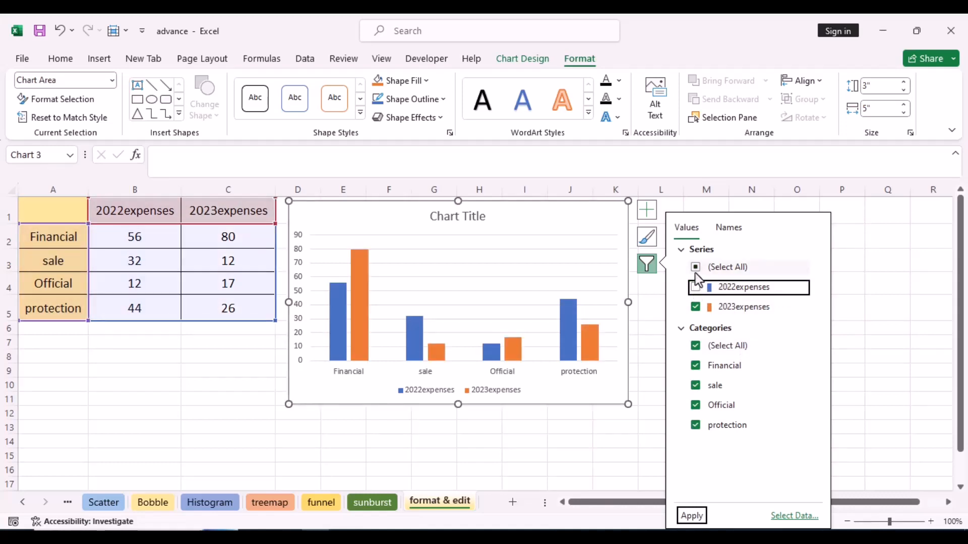
pyautogui.click(695, 271)
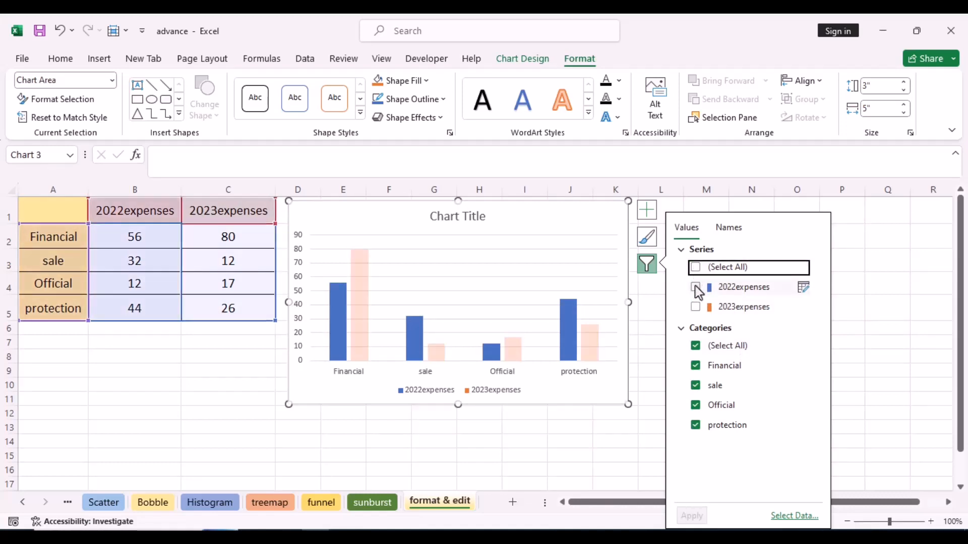
pyautogui.click(696, 287)
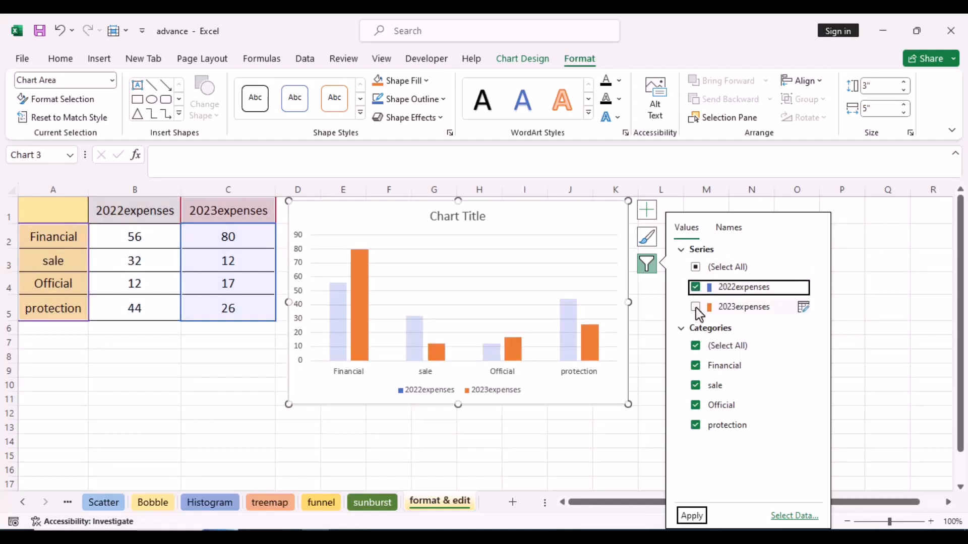
pyautogui.click(696, 307)
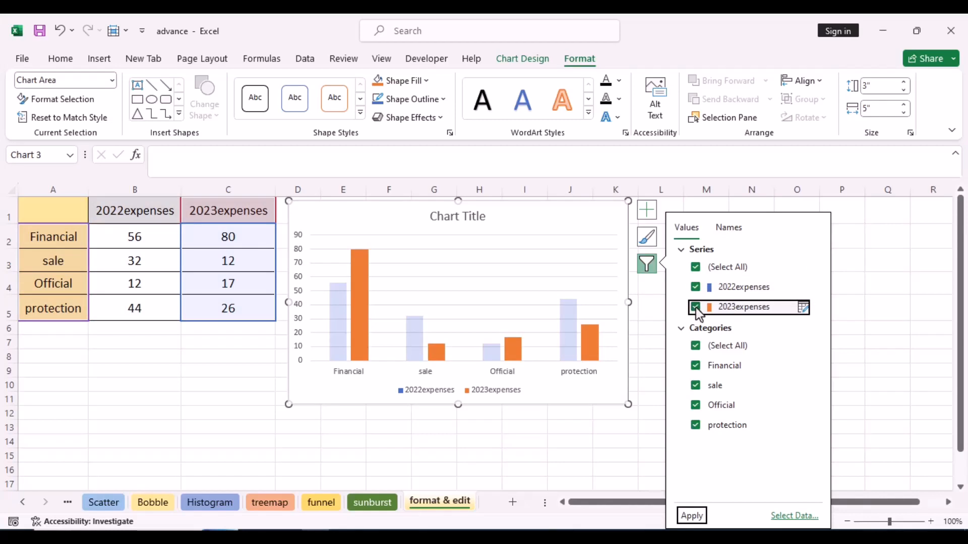
pyautogui.click(871, 288)
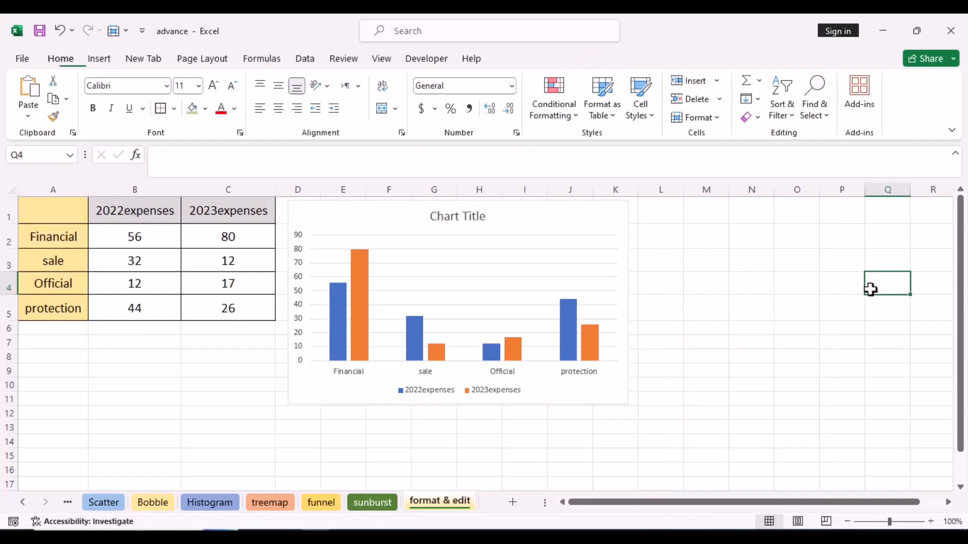
# Move the whole column chart slightly away from the data table so that it spans columns E to L
pyautogui.click(620, 212)
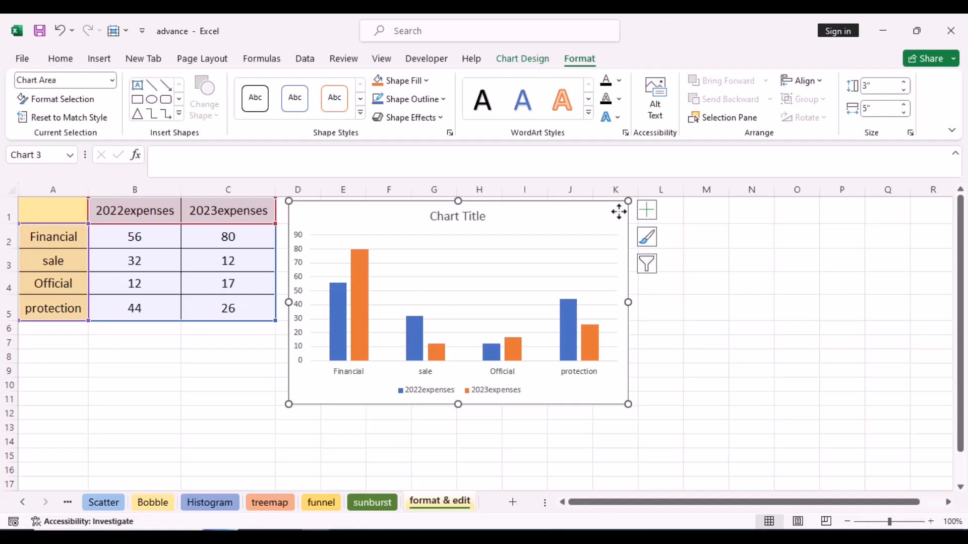
pyautogui.click(506, 279)
pyautogui.click(501, 325)
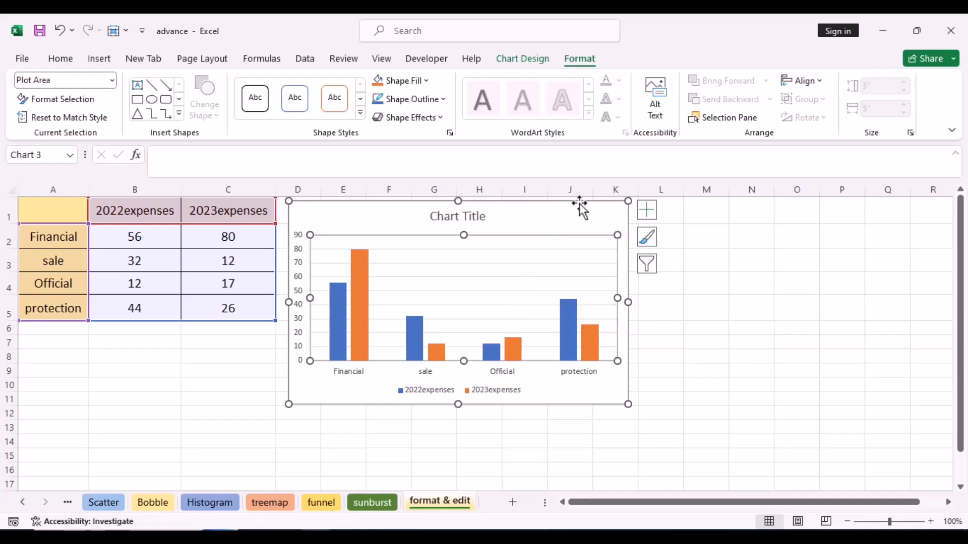
pyautogui.moveTo(579, 207); pyautogui.dragTo(613, 208)
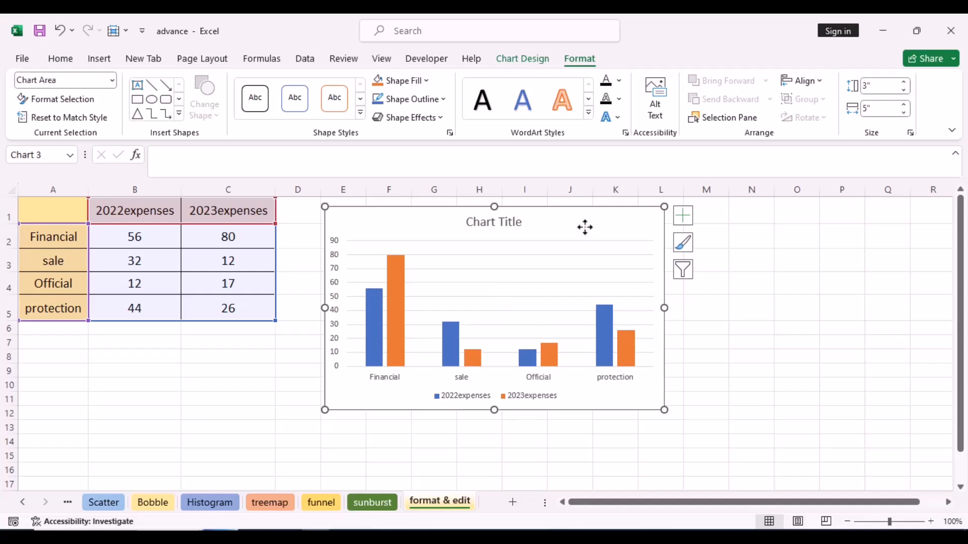
# Change the clustered column chart to a Sunburst chart
pyautogui.click(522, 59)
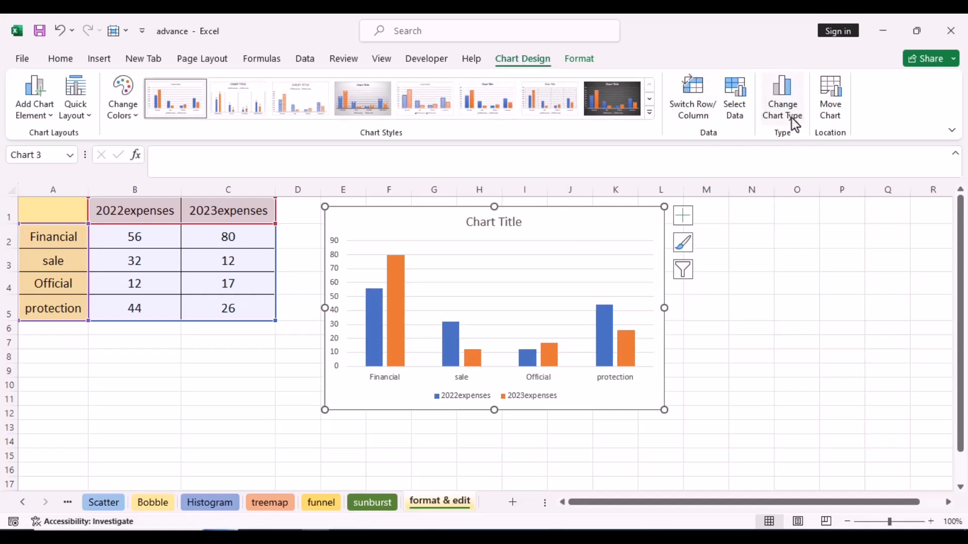
pyautogui.click(783, 100)
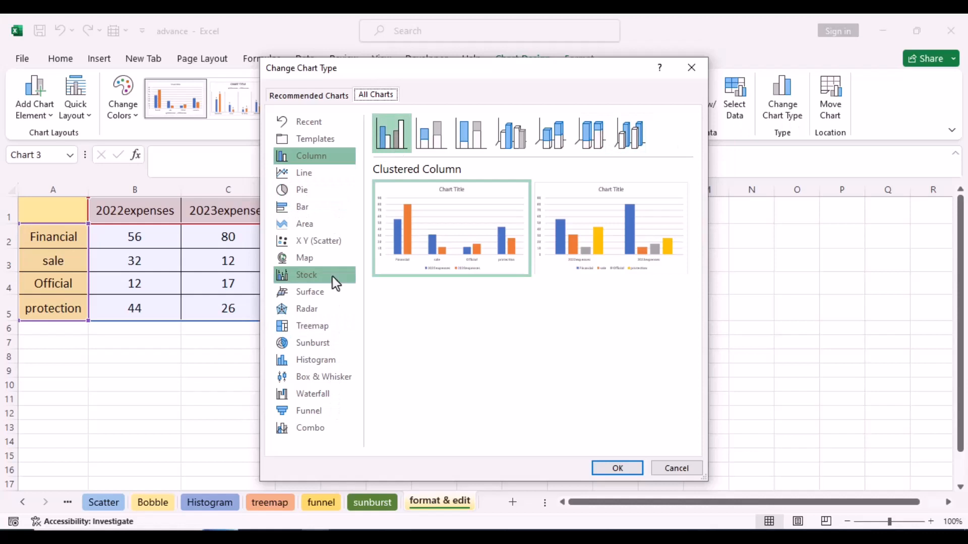
pyautogui.click(332, 346)
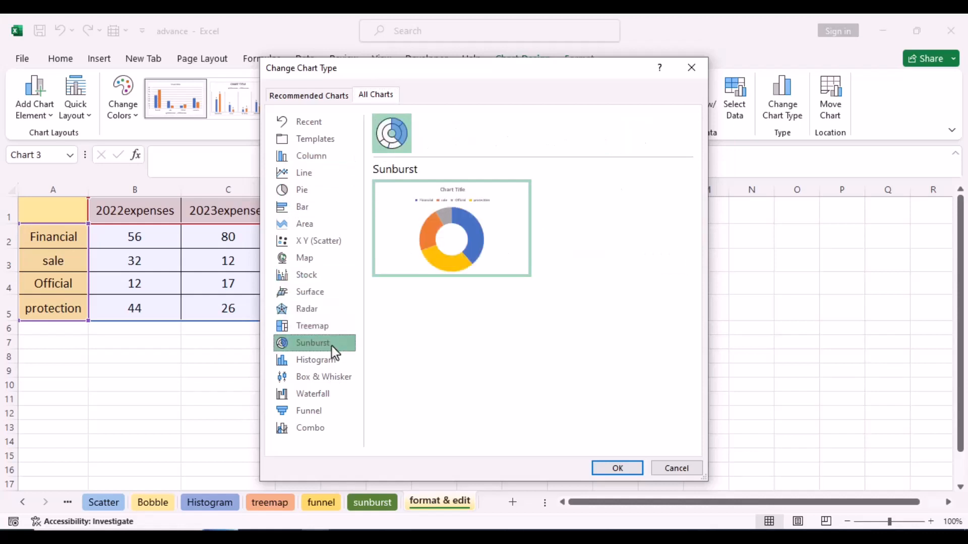
pyautogui.click(624, 467)
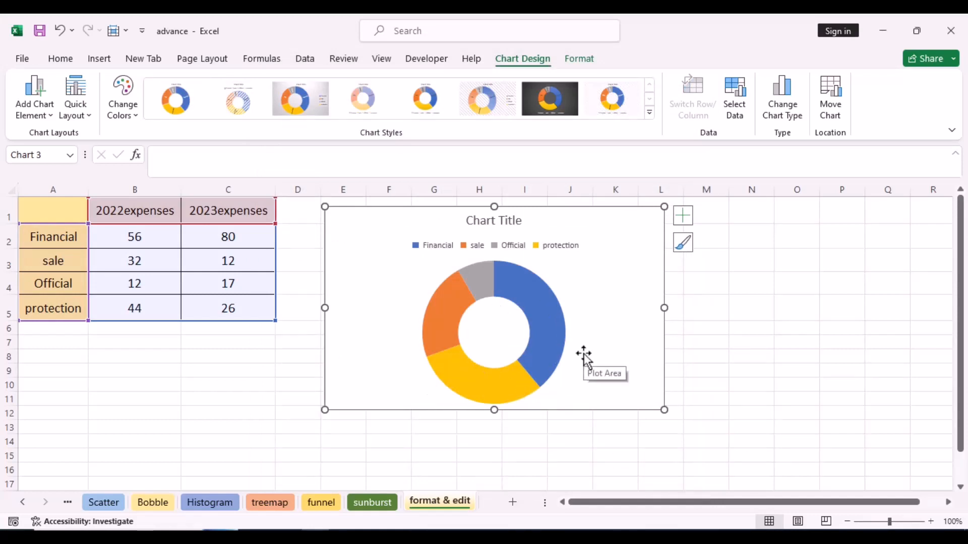
# Duplicate the sunburst chart on the same sheet and place the copy beside the original, starting in column L
pyautogui.rightClick(589, 213)
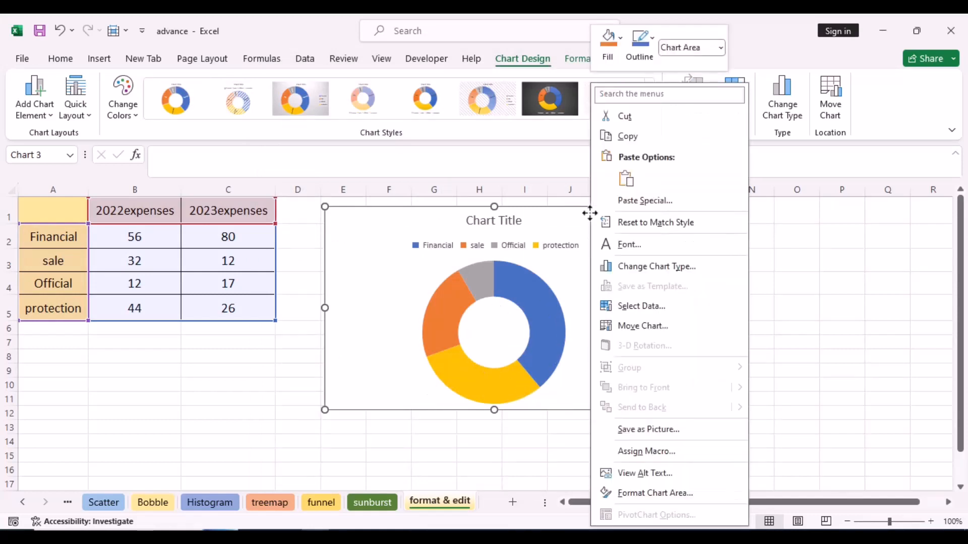
pyautogui.click(631, 136)
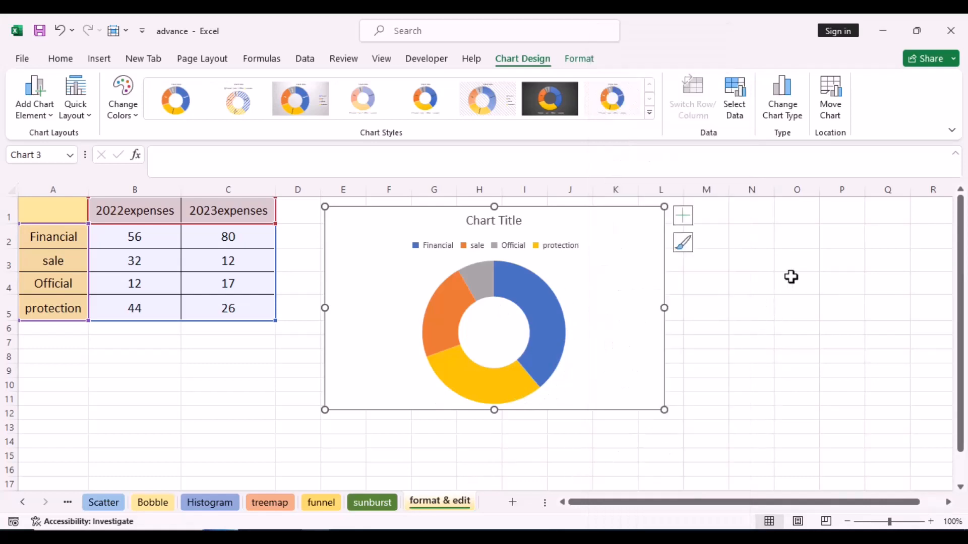
pyautogui.hotkey('ctrl', 'v')
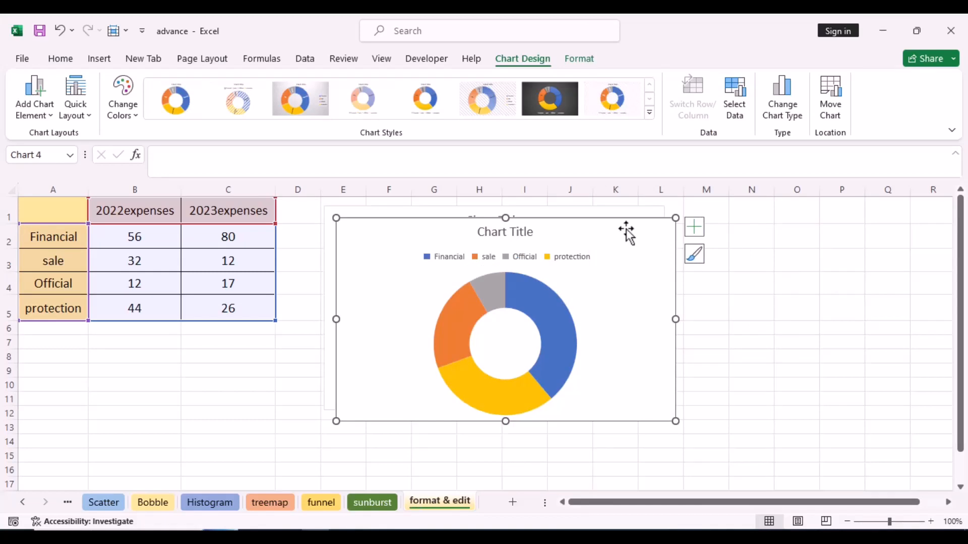
pyautogui.moveTo(626, 233); pyautogui.dragTo(940, 230)
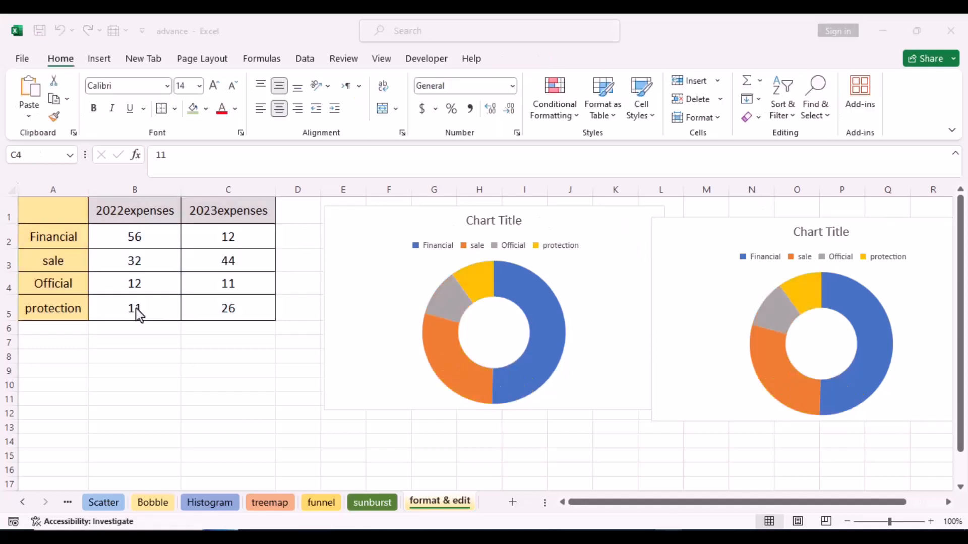
# Set the Official 2023expenses value in C4 and the protection 2022expenses value in B5 to 0
pyautogui.write('0')
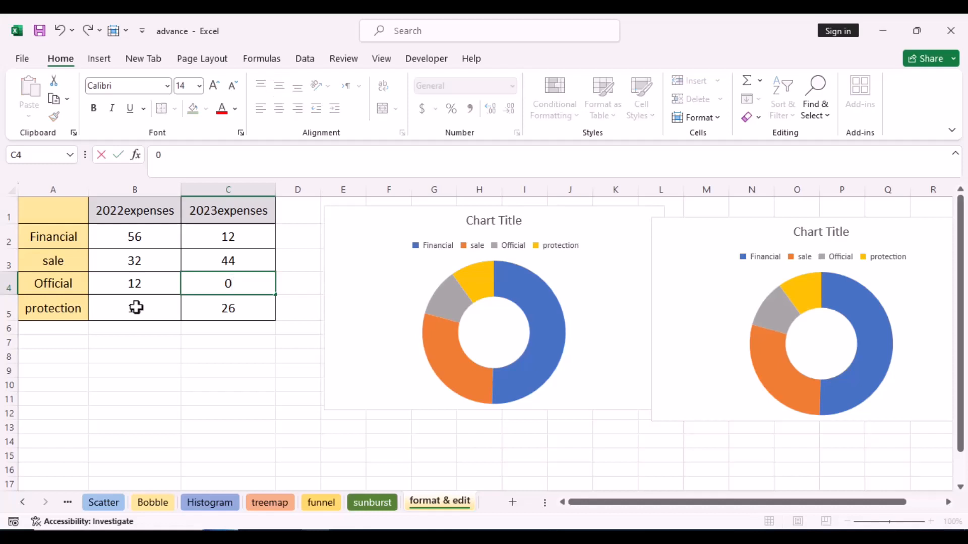
pyautogui.press('Return')
pyautogui.doubleClick(142, 308)
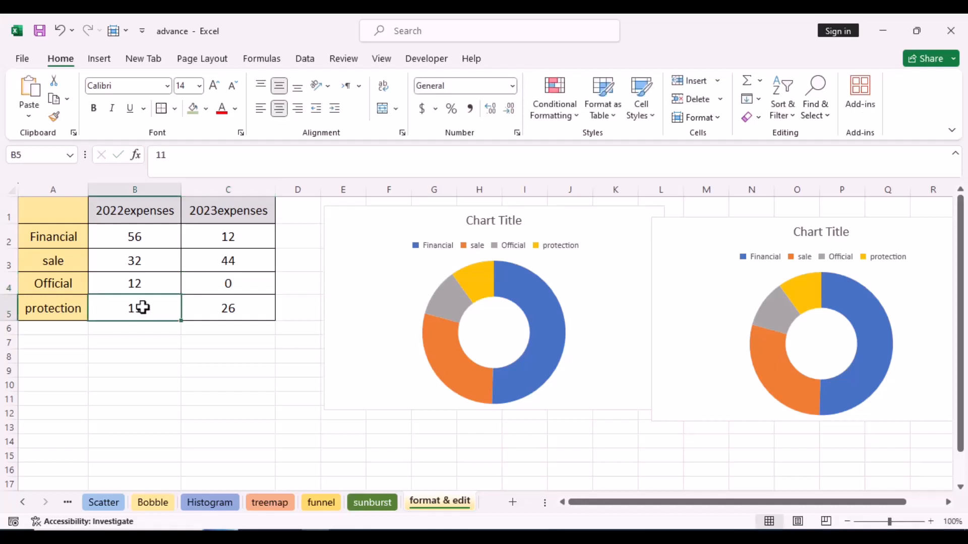
pyautogui.doubleClick(118, 312)
pyautogui.write('0')
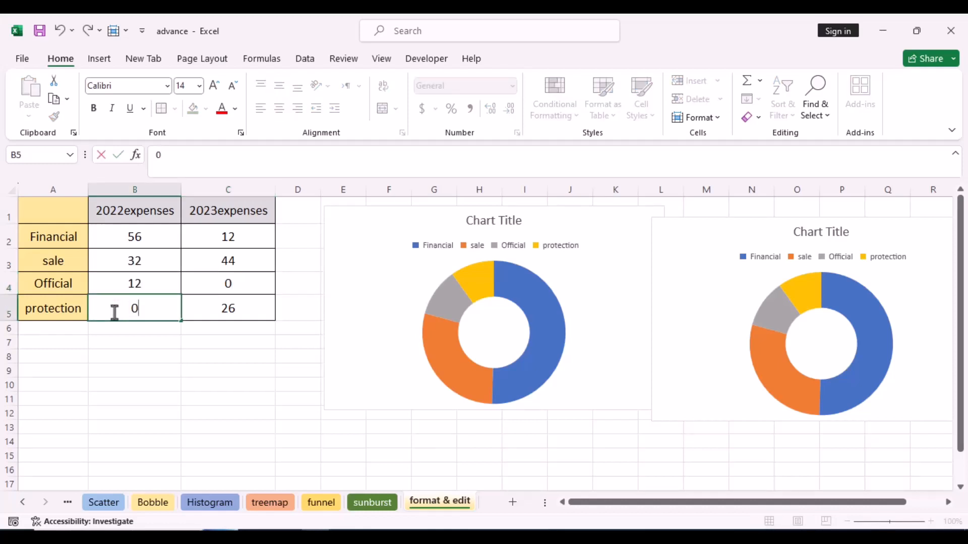
pyautogui.press('Return')
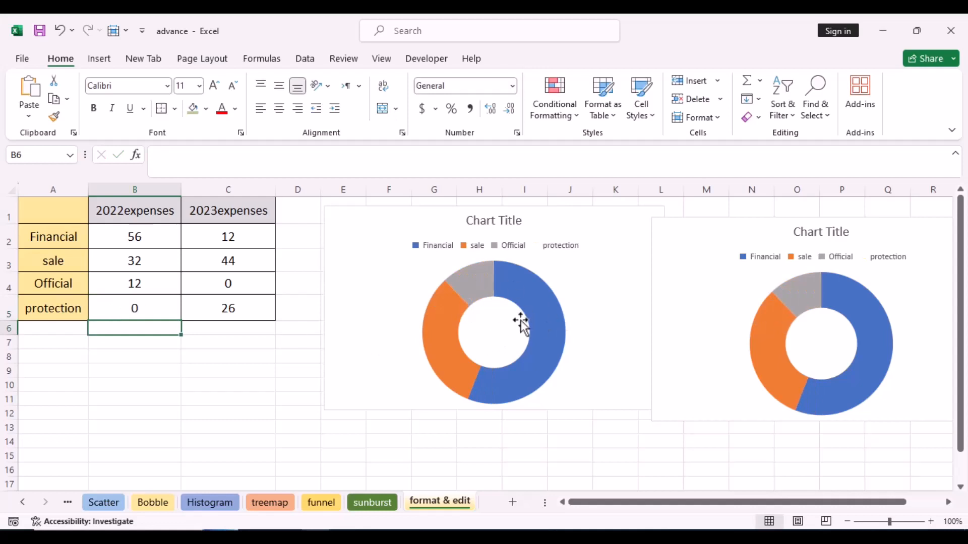
pyautogui.moveTo(765, 334)
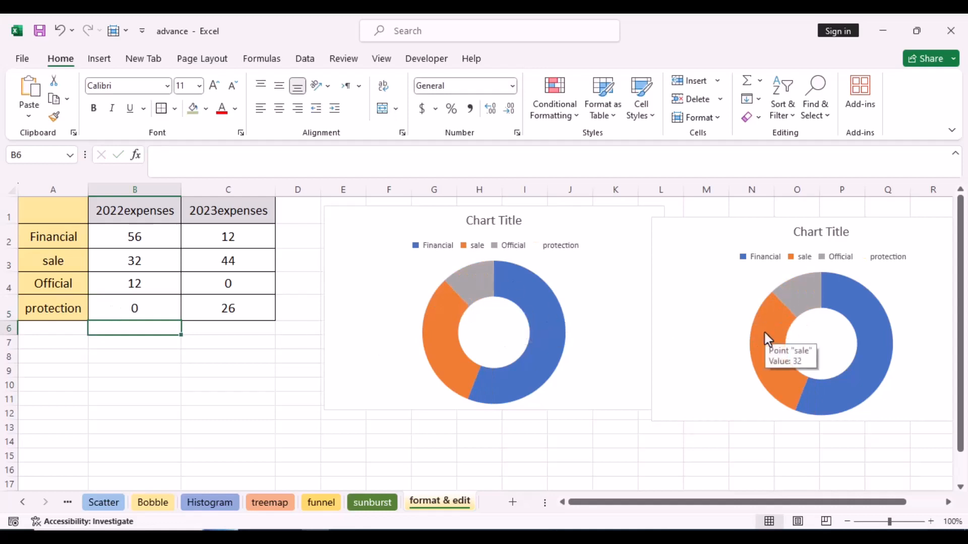